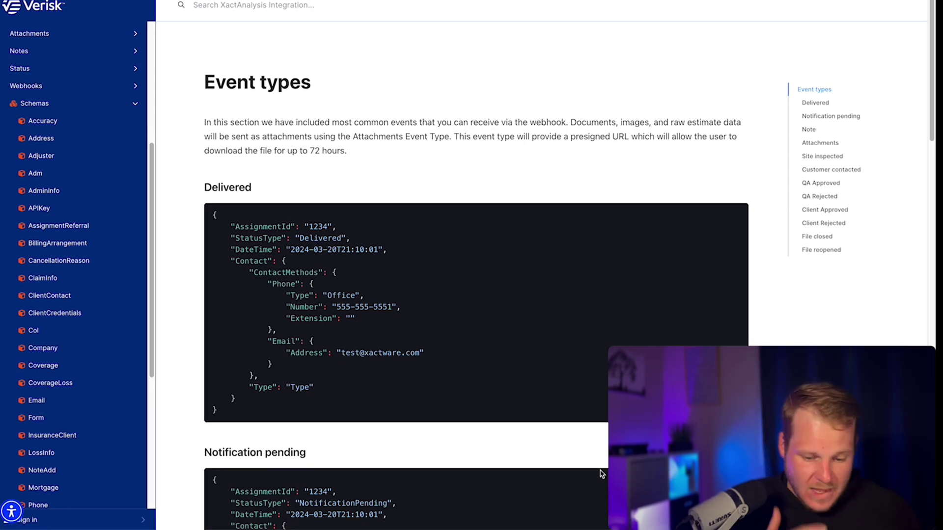
scroll(601, 473, "down", 3)
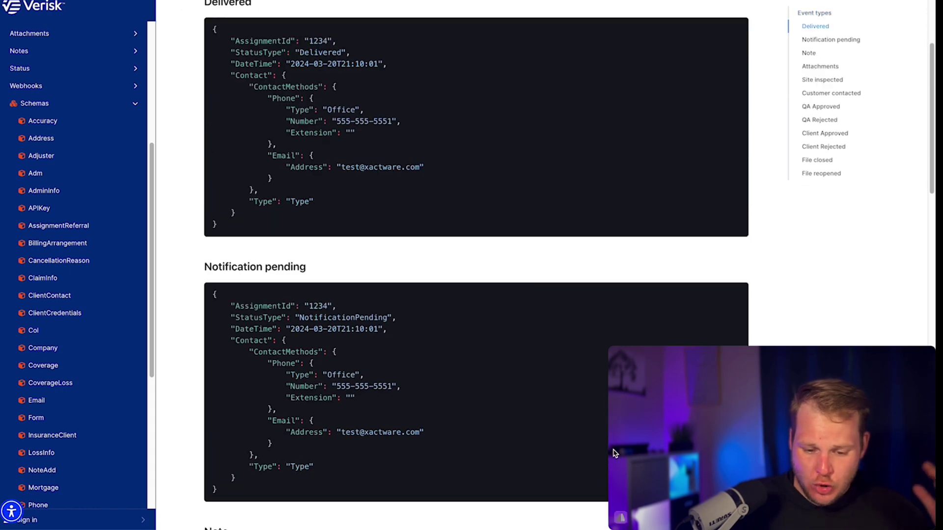
scroll(568, 412, "down", 2)
scroll(567, 407, "down", 1)
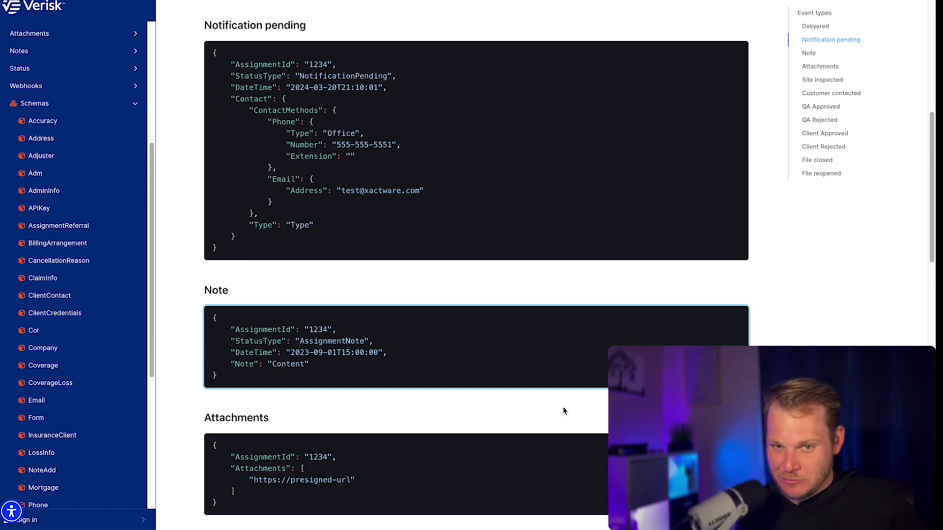
scroll(563, 412, "down", 6)
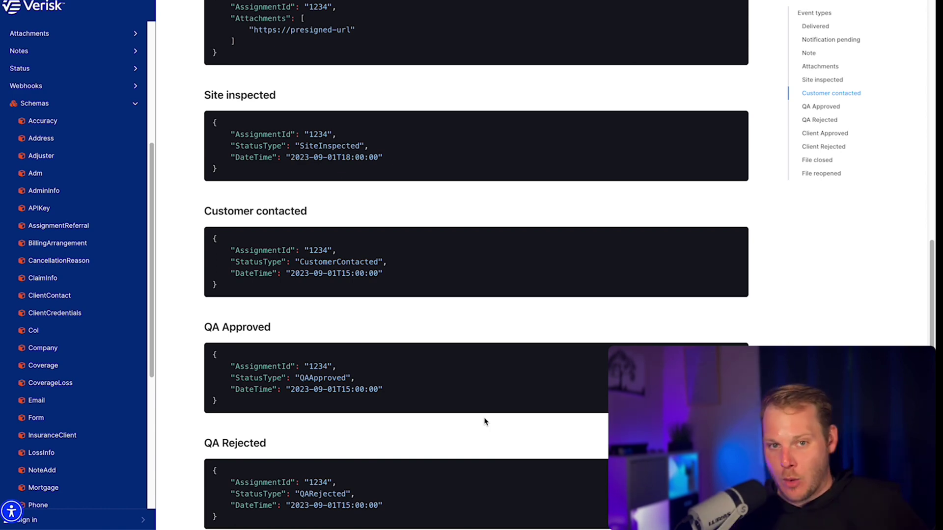
scroll(448, 384, "down", 1)
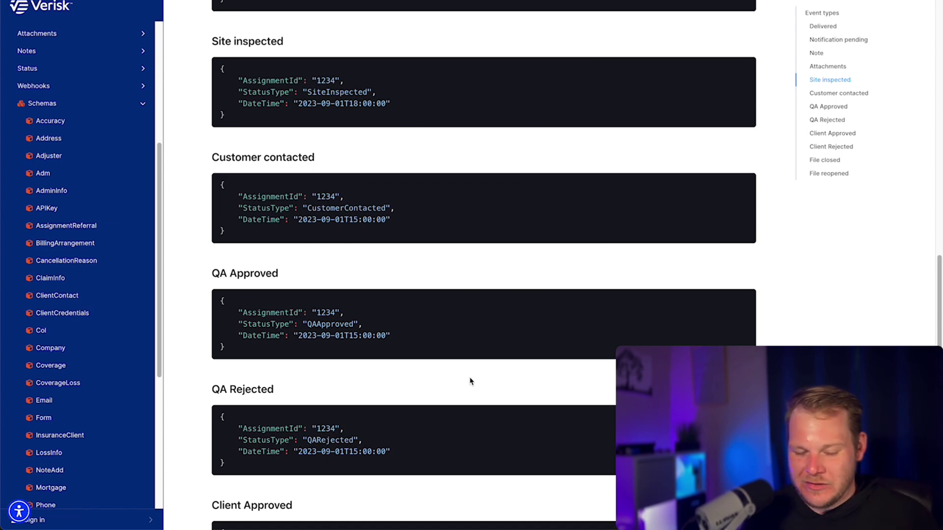
scroll(471, 381, "down", 1)
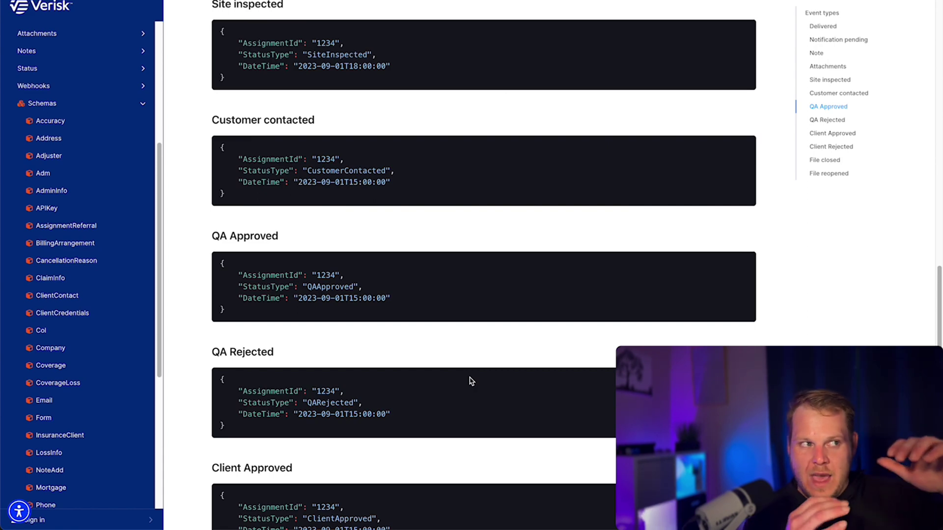
scroll(471, 381, "down", 3)
scroll(468, 383, "down", 2)
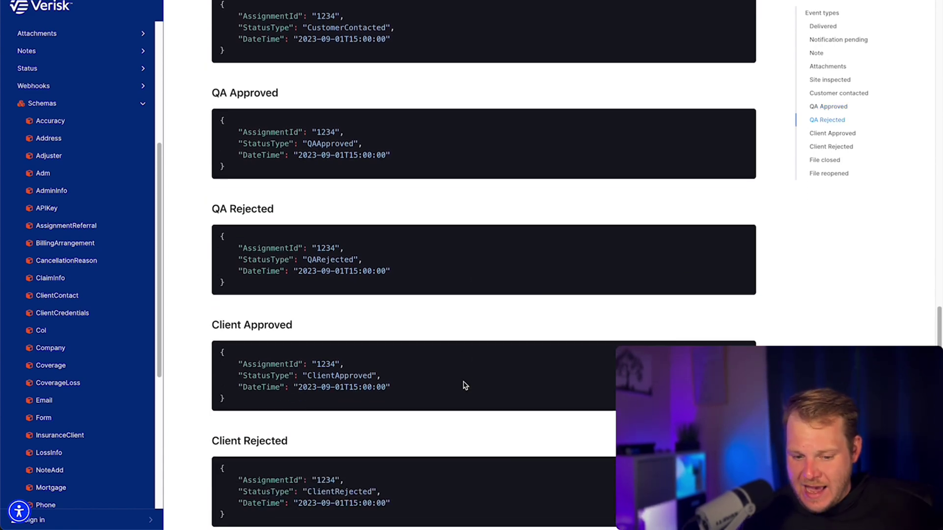
scroll(466, 384, "down", 2)
scroll(464, 386, "down", 1)
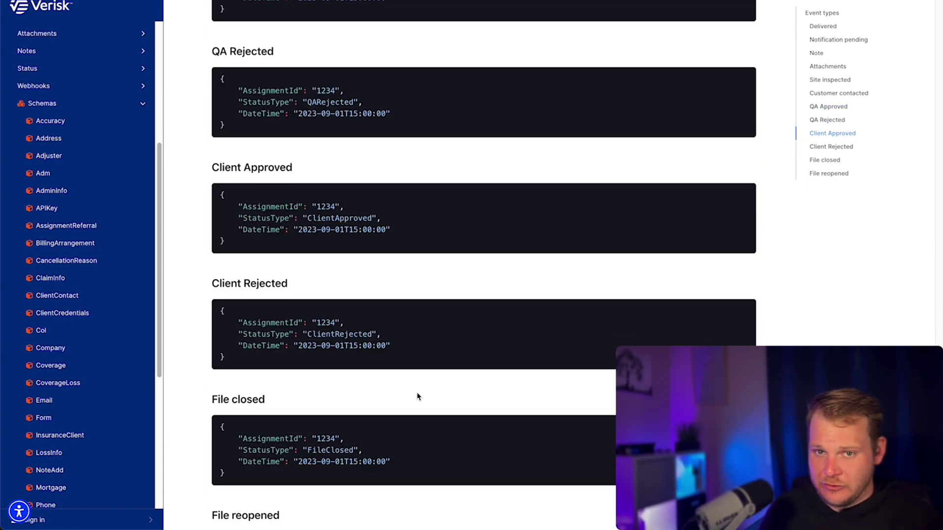